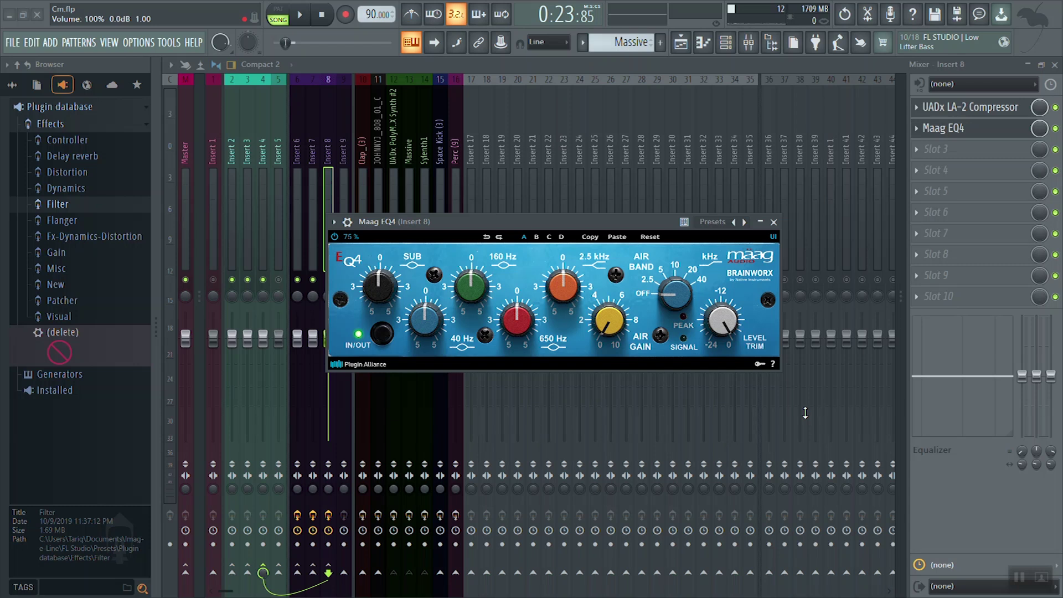
Step: Start song playback to hear Insert 8 through the LA-2 and Maag EQ4
key("space")
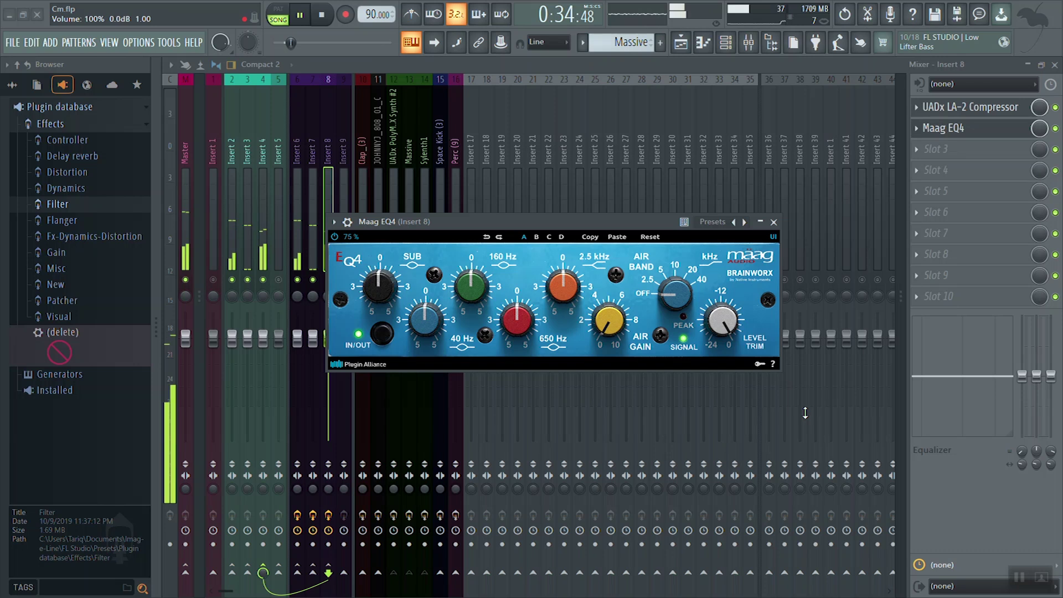
key("space")
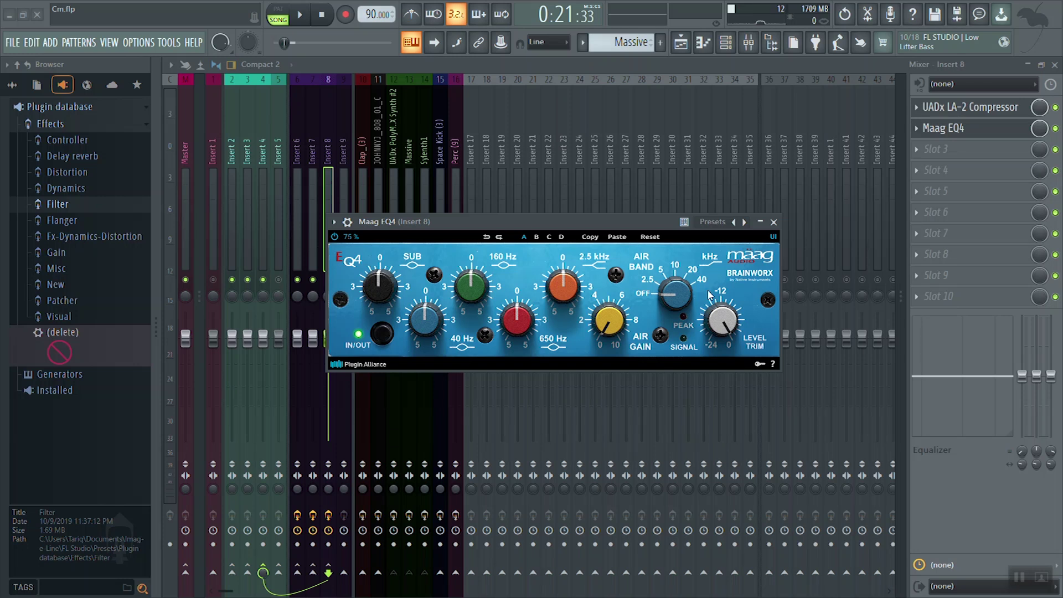
scroll(709, 295, "up", 3)
Step: Move the Maag EQ4 AIR BAND knob off OFF toward 10 kHz and audition it
scroll(709, 295, "down", 1)
key("space")
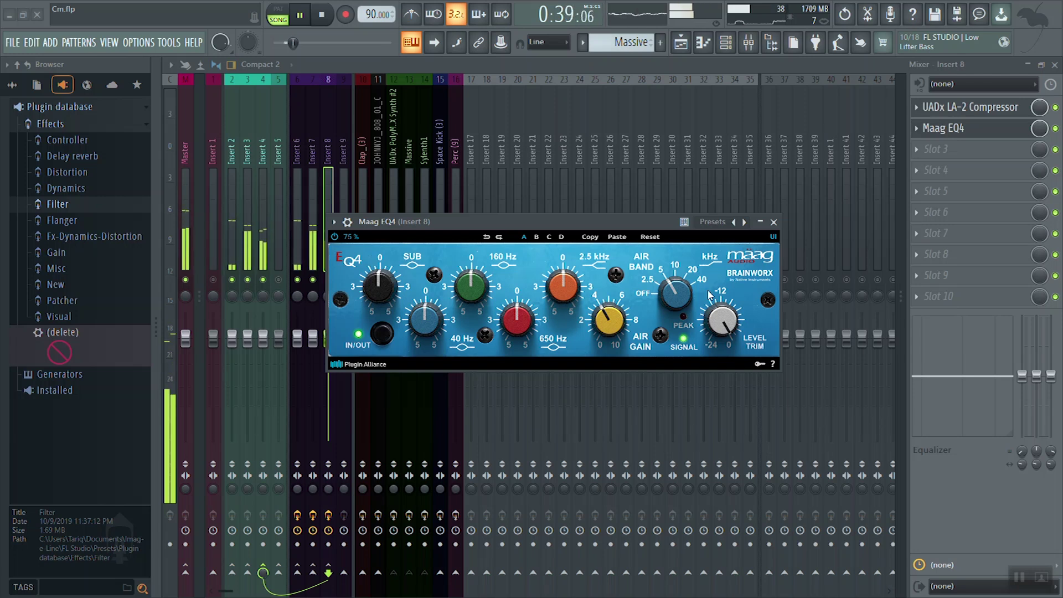
key("space")
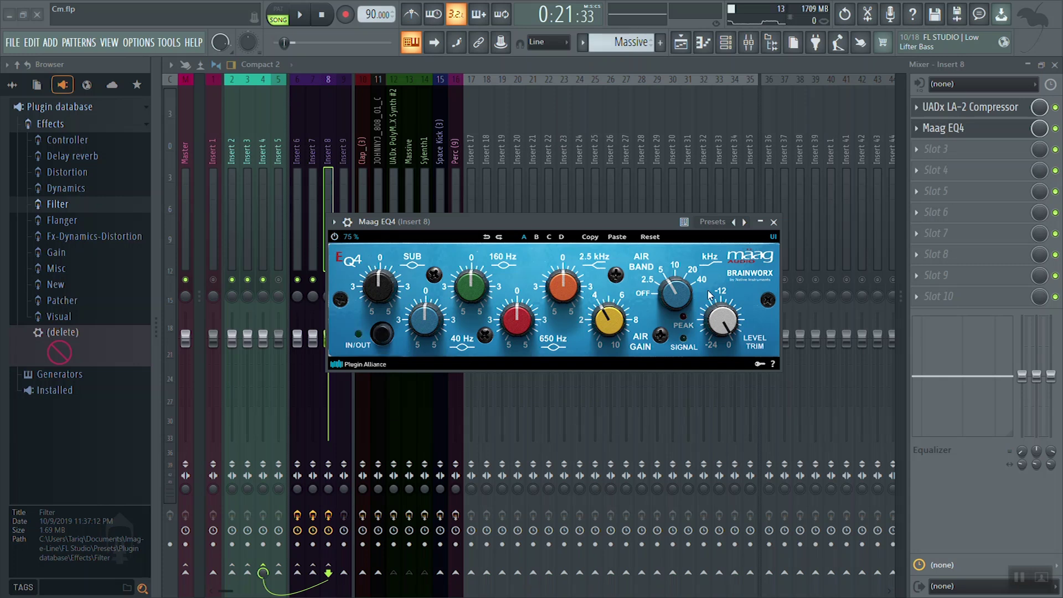
key("space")
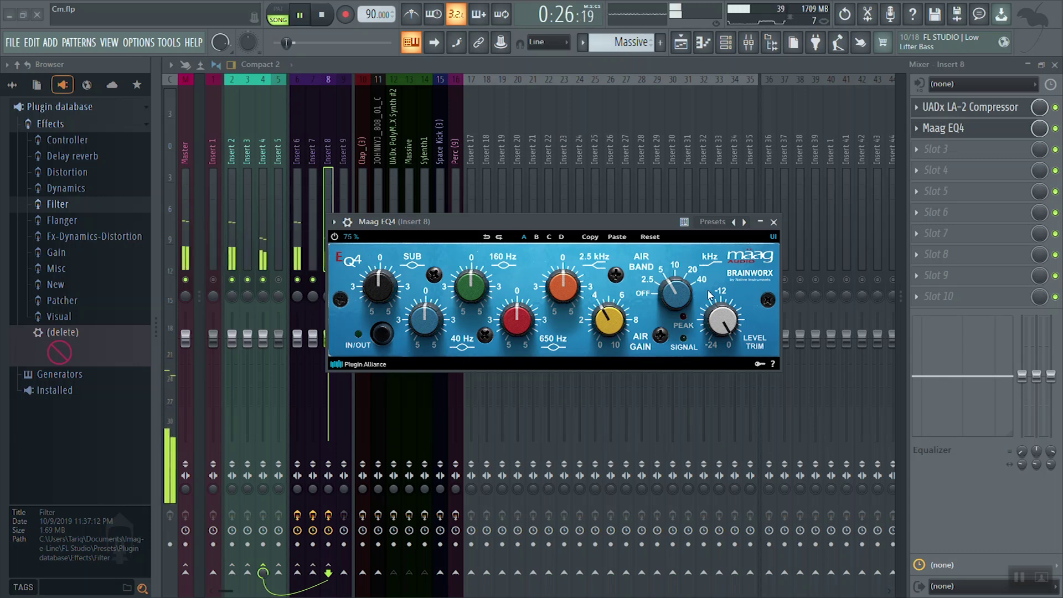
key("space")
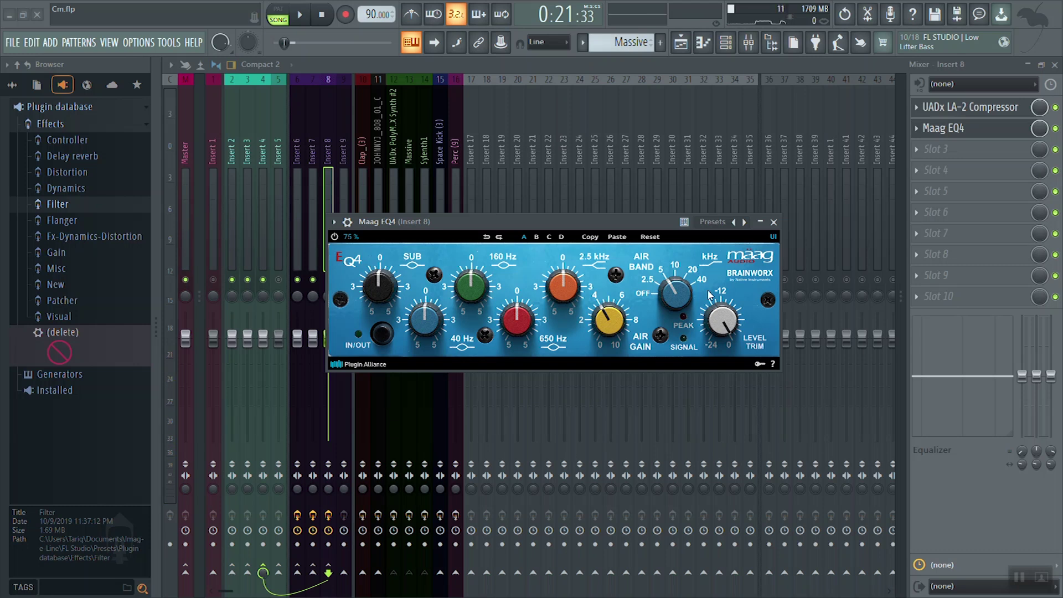
key("space")
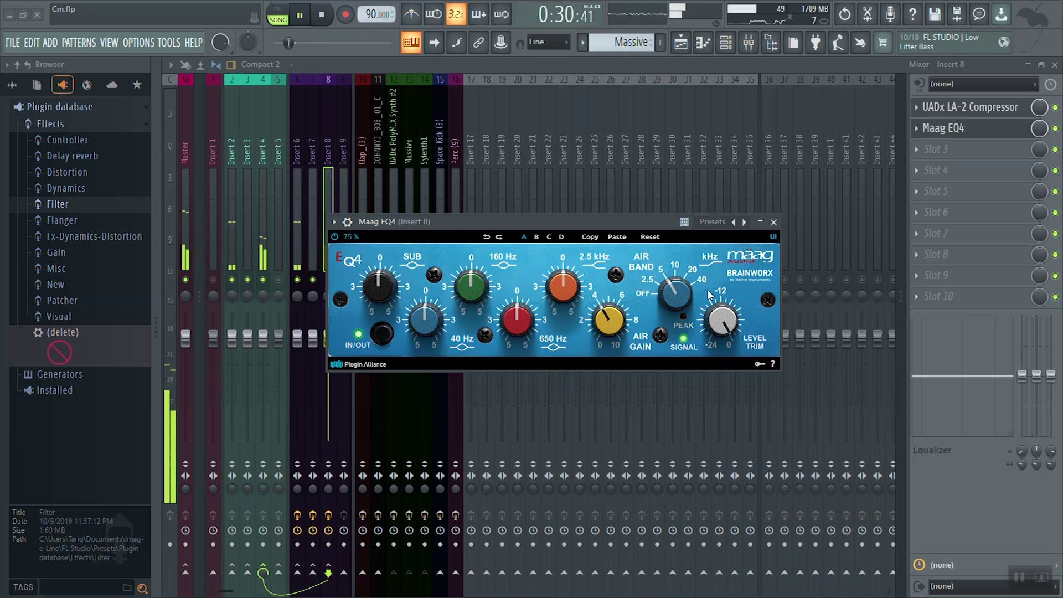
key("space")
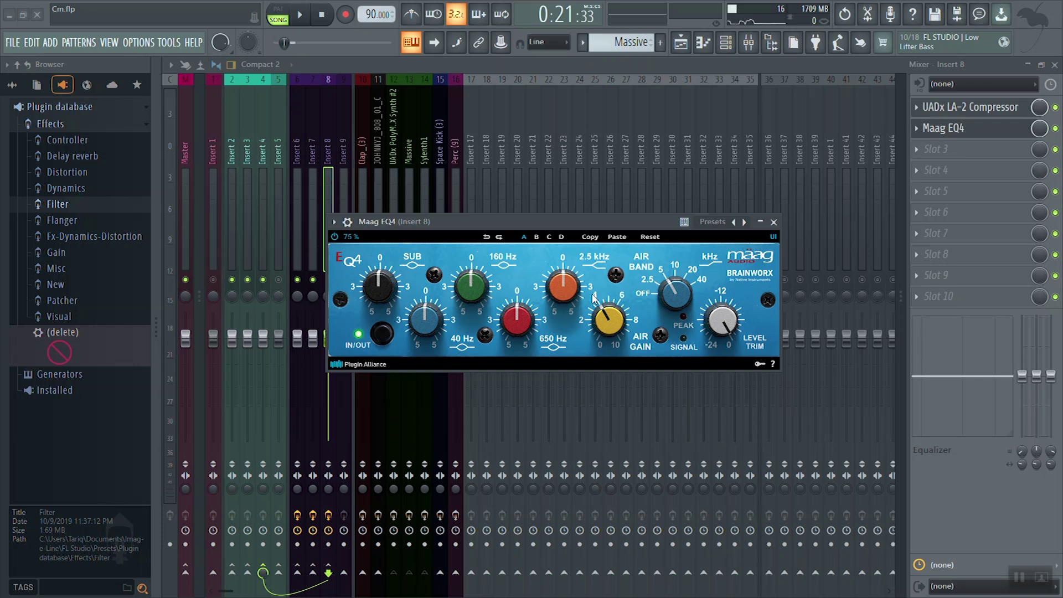
key("space")
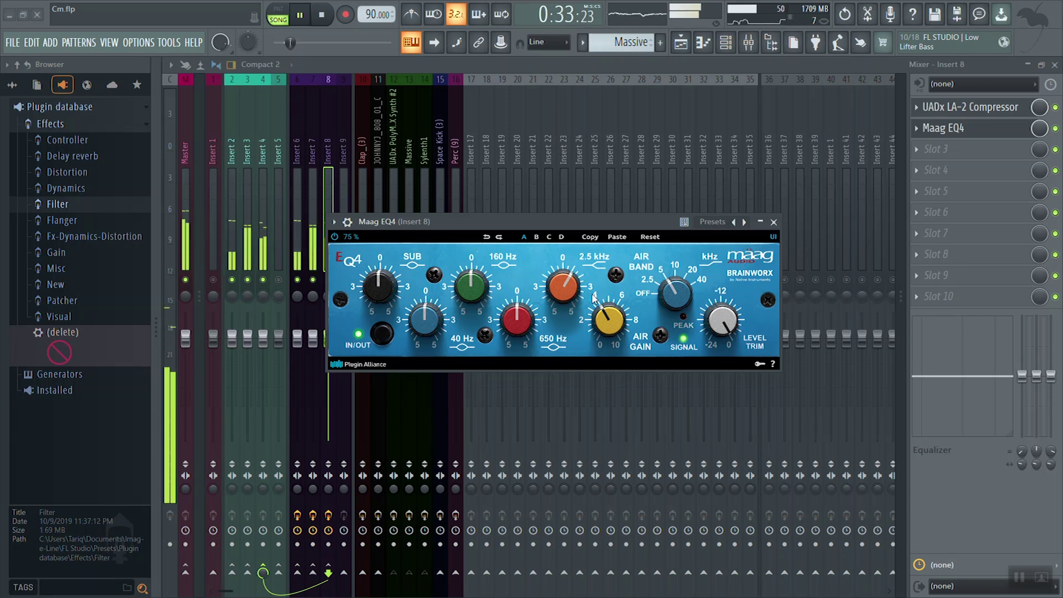
key("space")
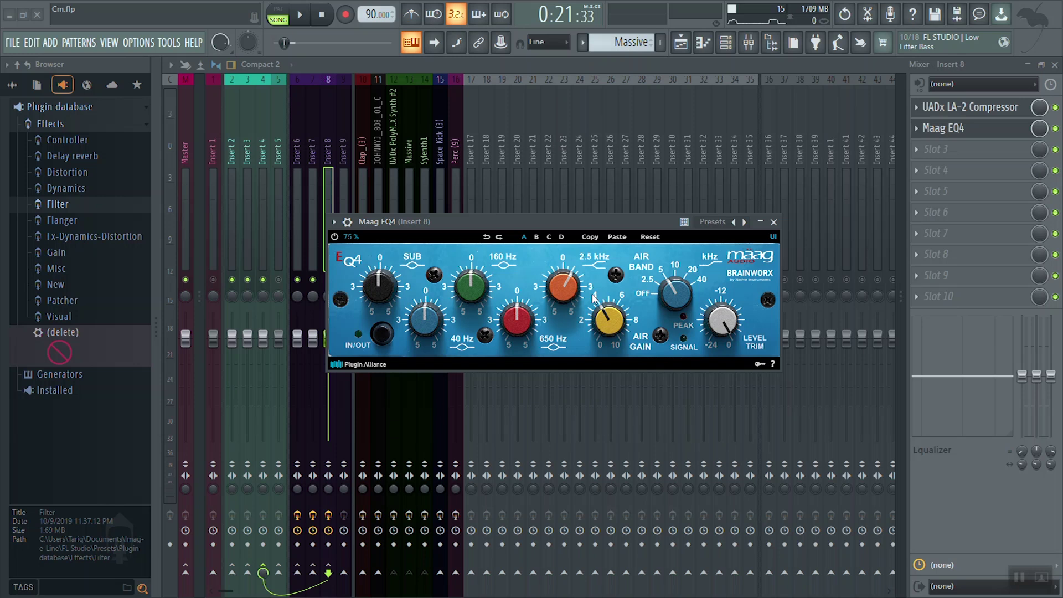
key("space")
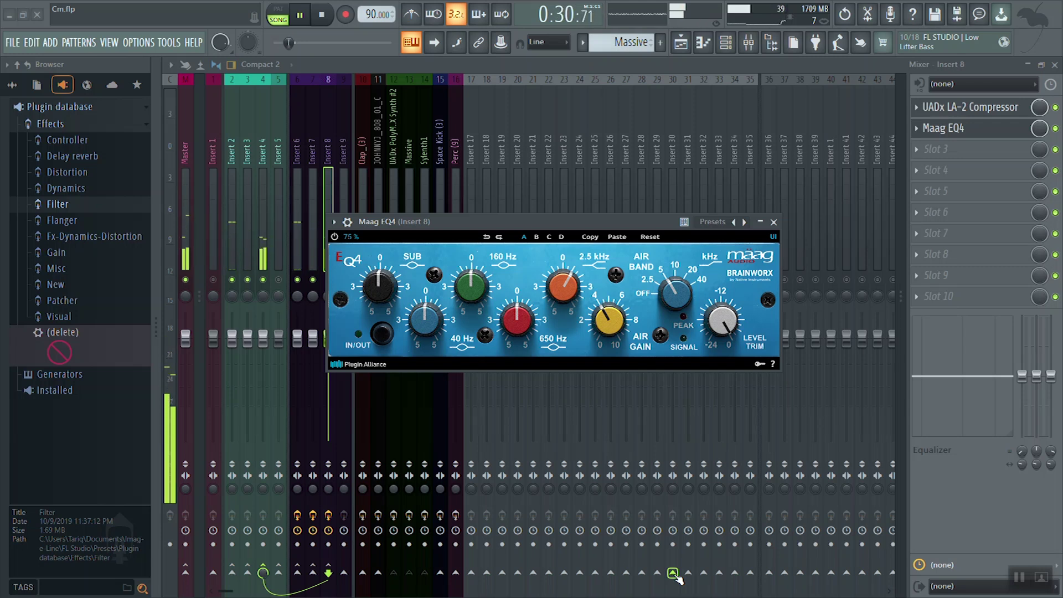
key("space")
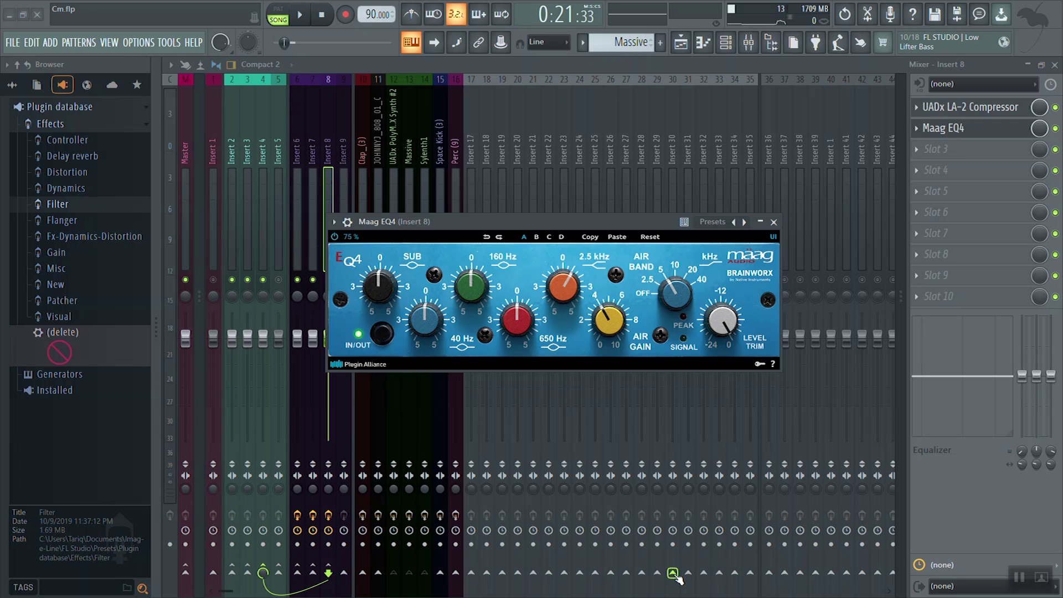
key("space")
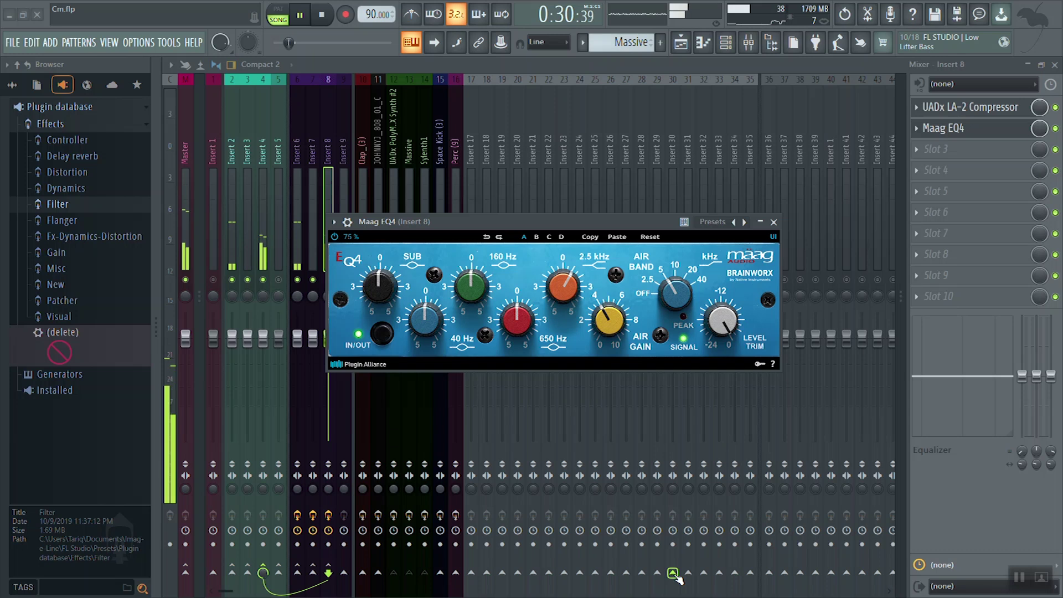
key("space")
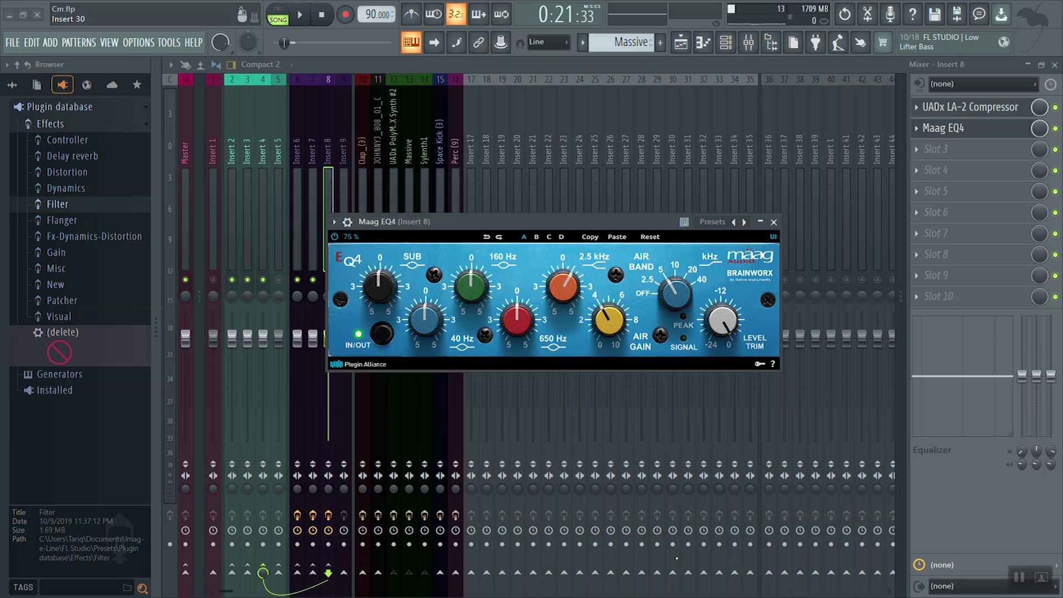
key("space")
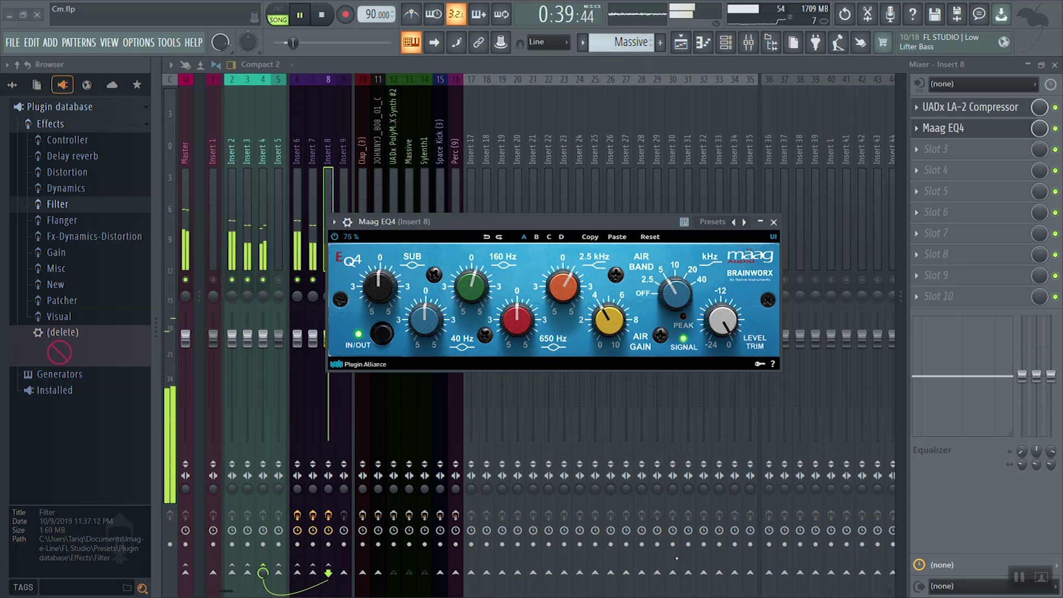
key("space")
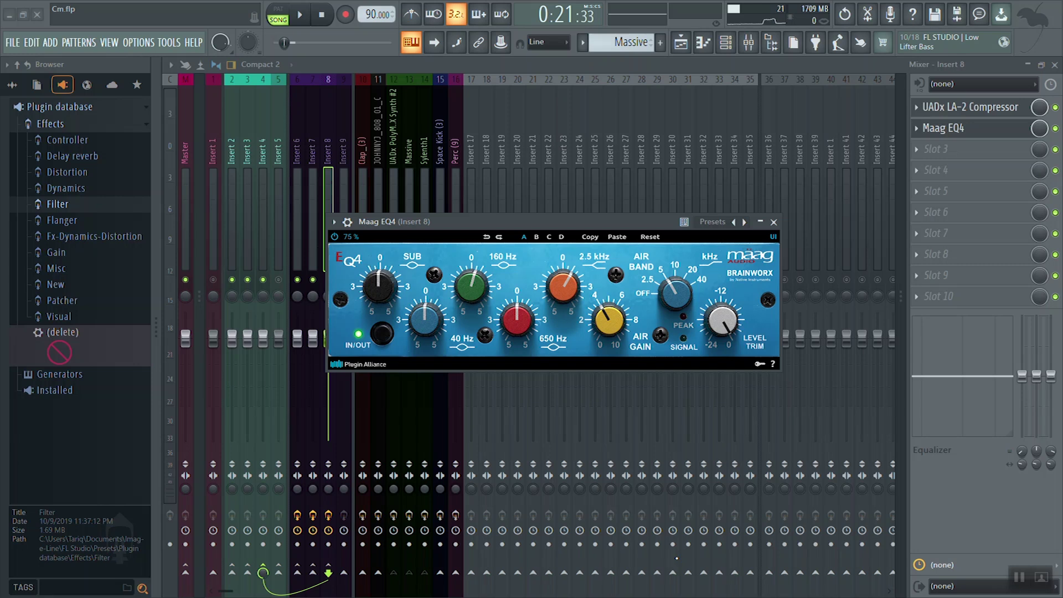
key("space")
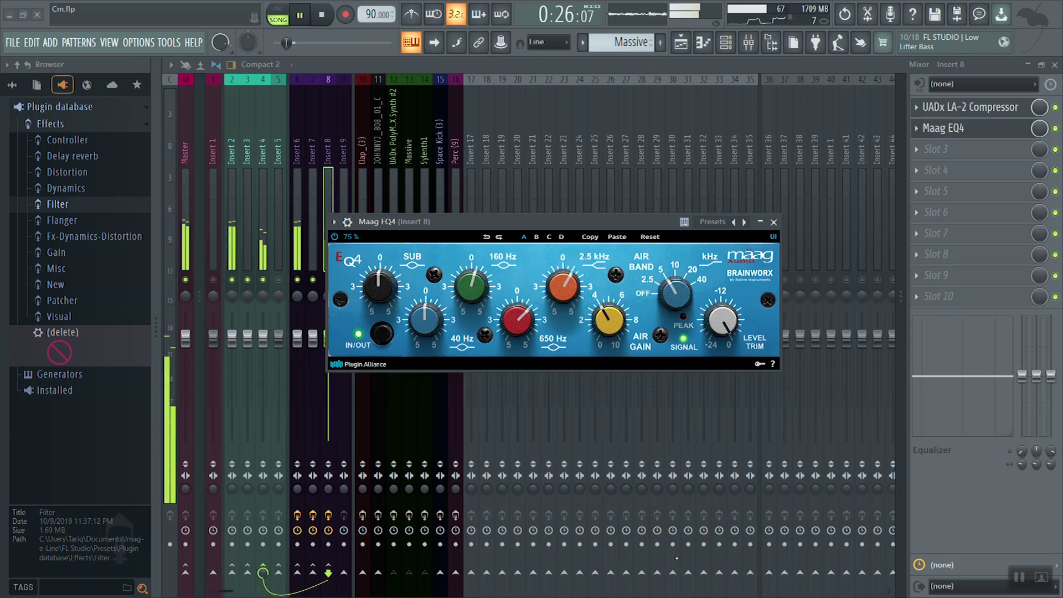
Step: Stop playback back to 0:21:33, then restart it to audition the EQ
key("space")
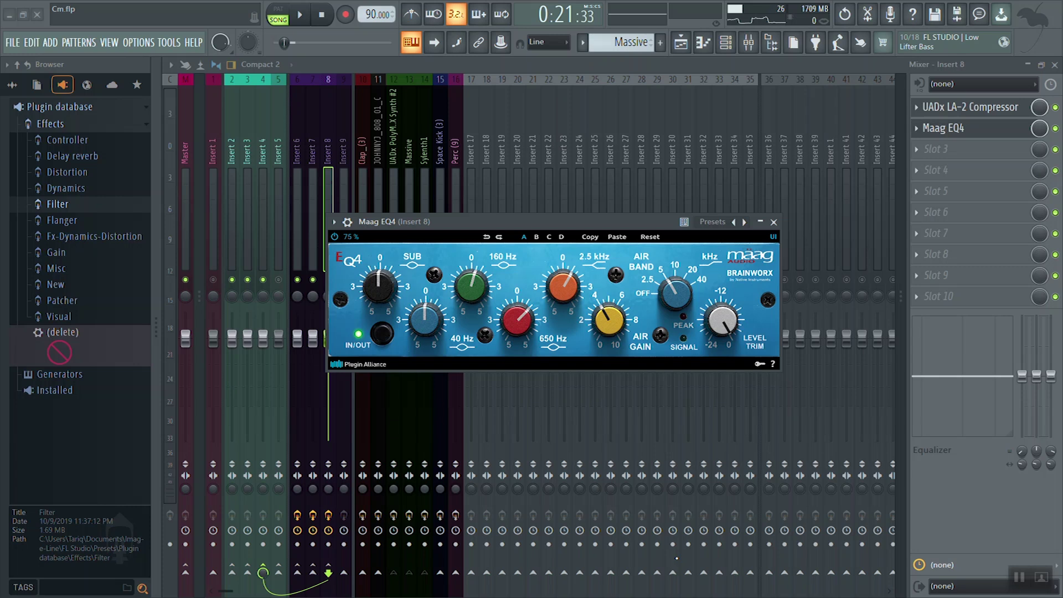
key("space")
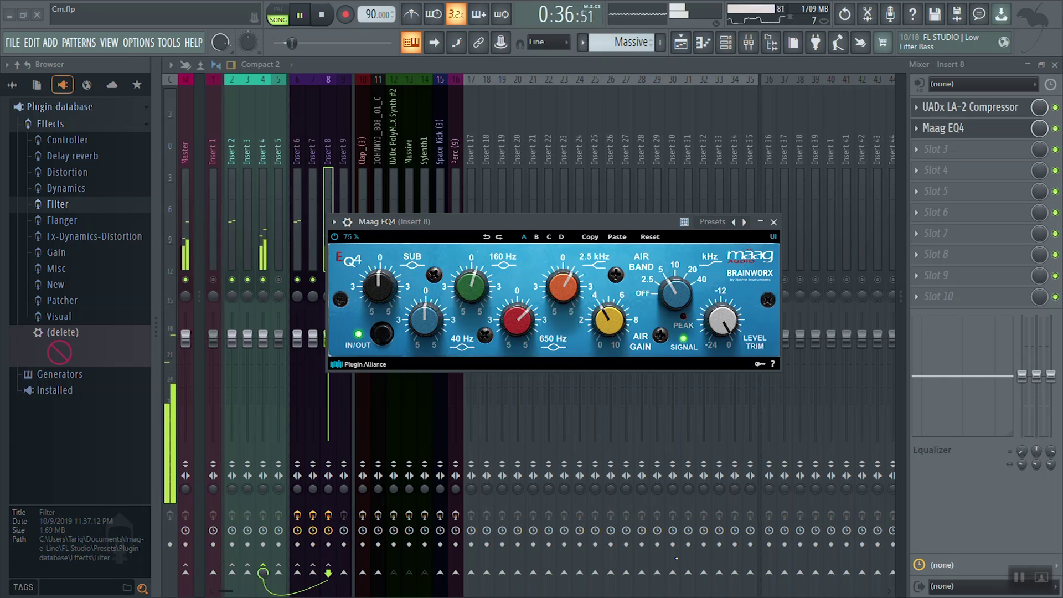
key("space")
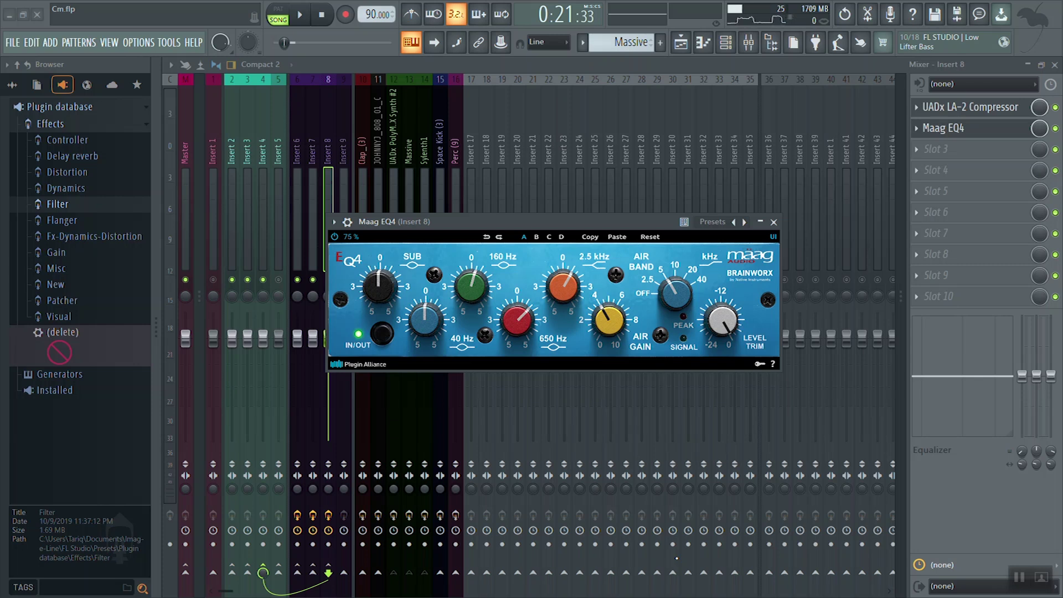
Step: Audition the EQ once more, stop playback, and save Cm.flp
key("space")
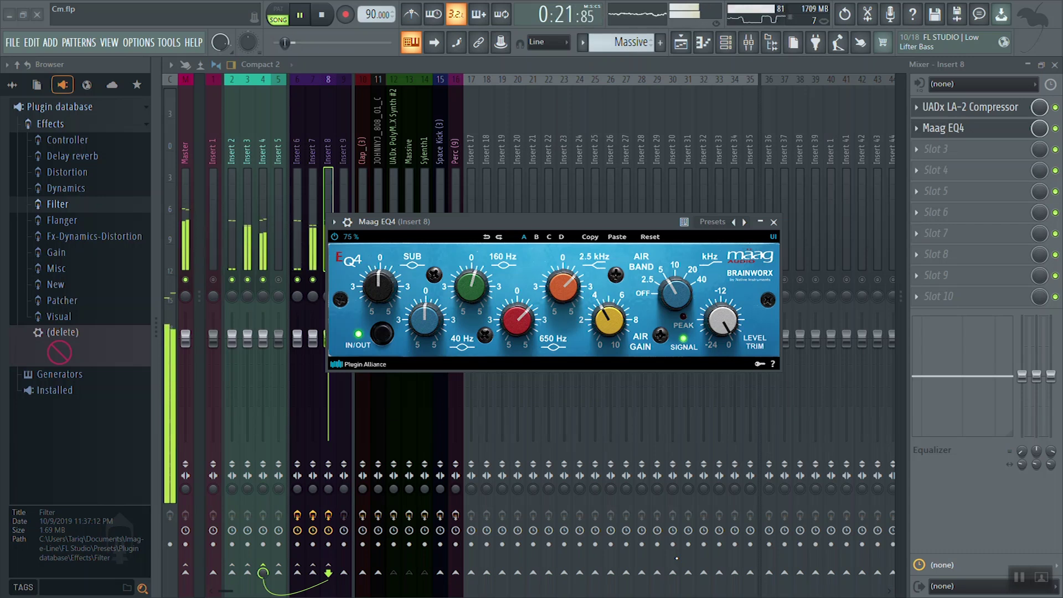
key("space")
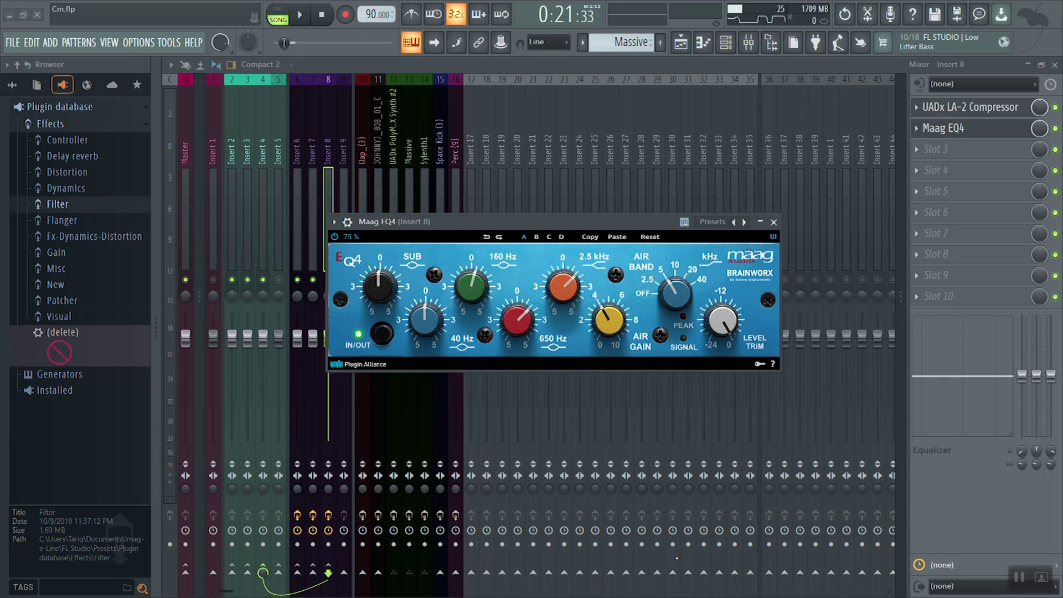
key("ctrl+s")
key("space")
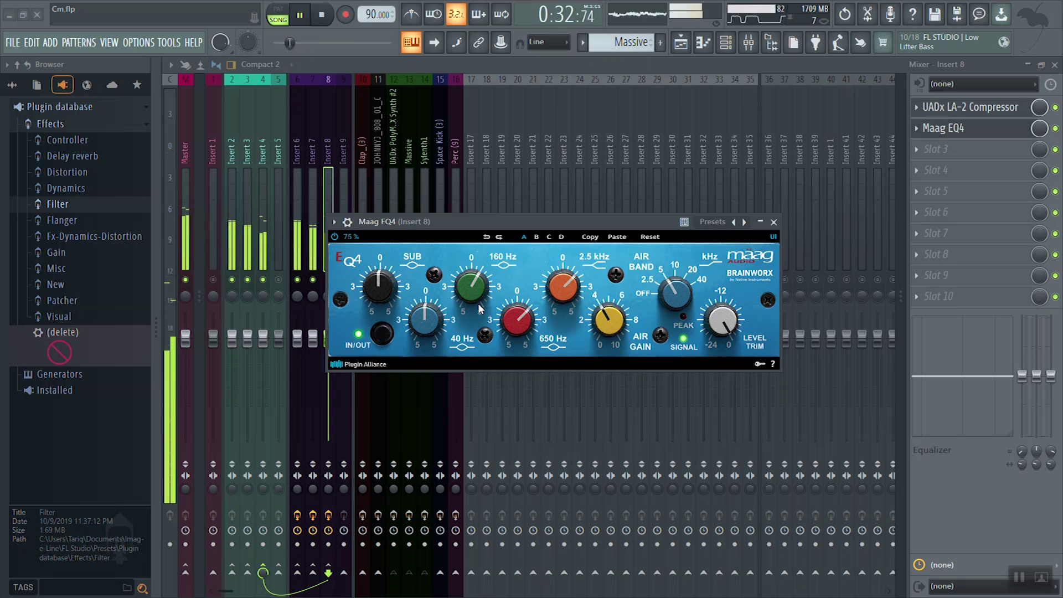
key("space")
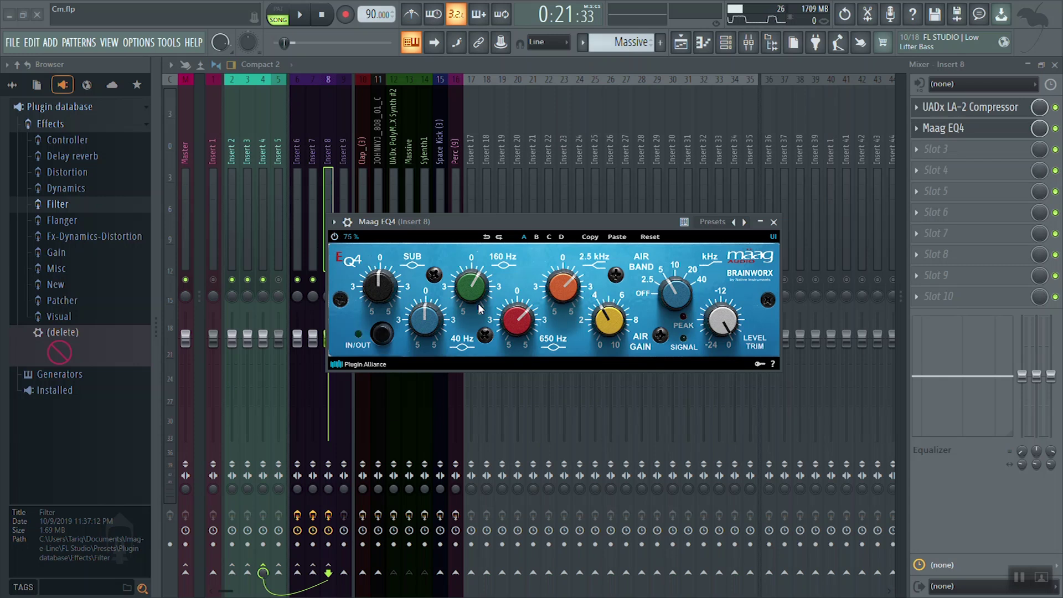
key("space")
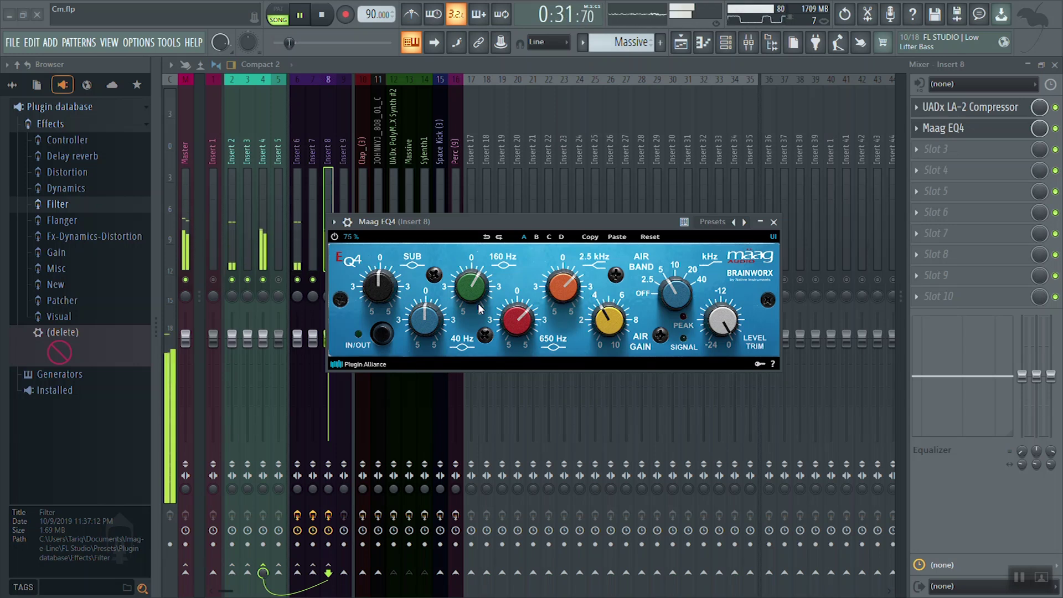
key("space")
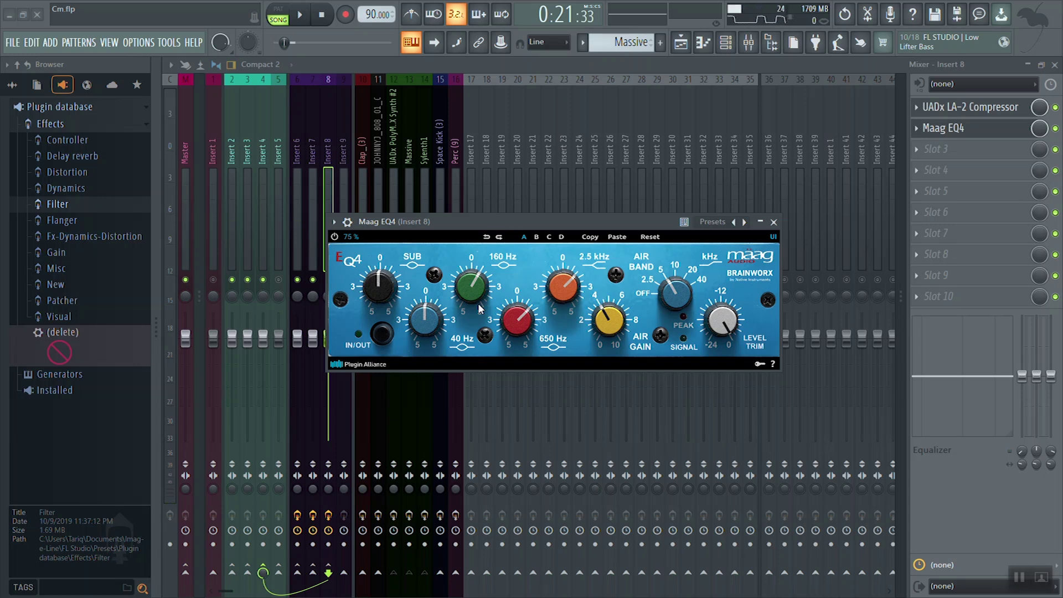
key("space")
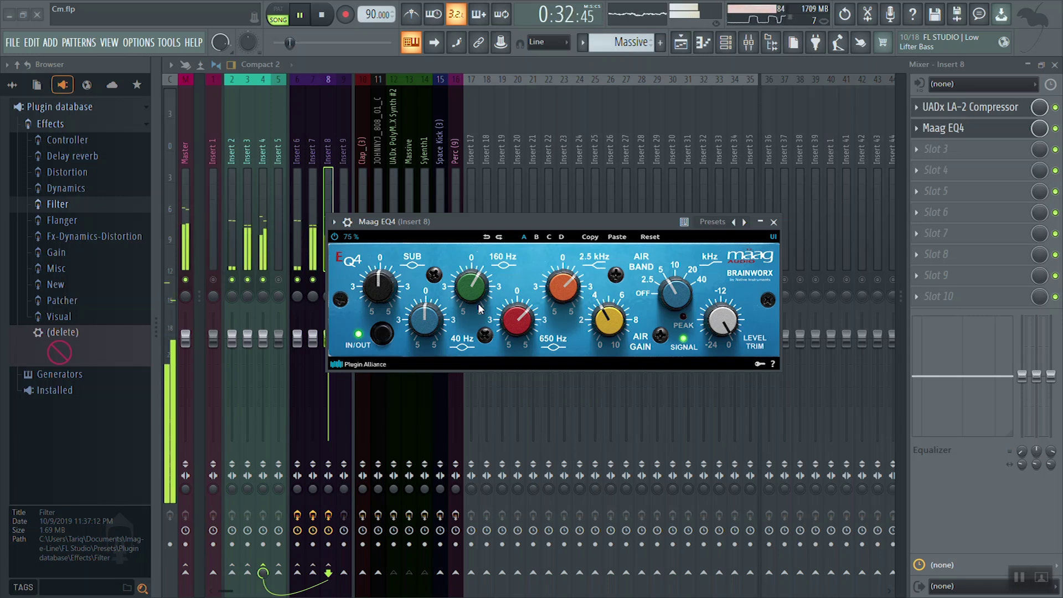
key("space")
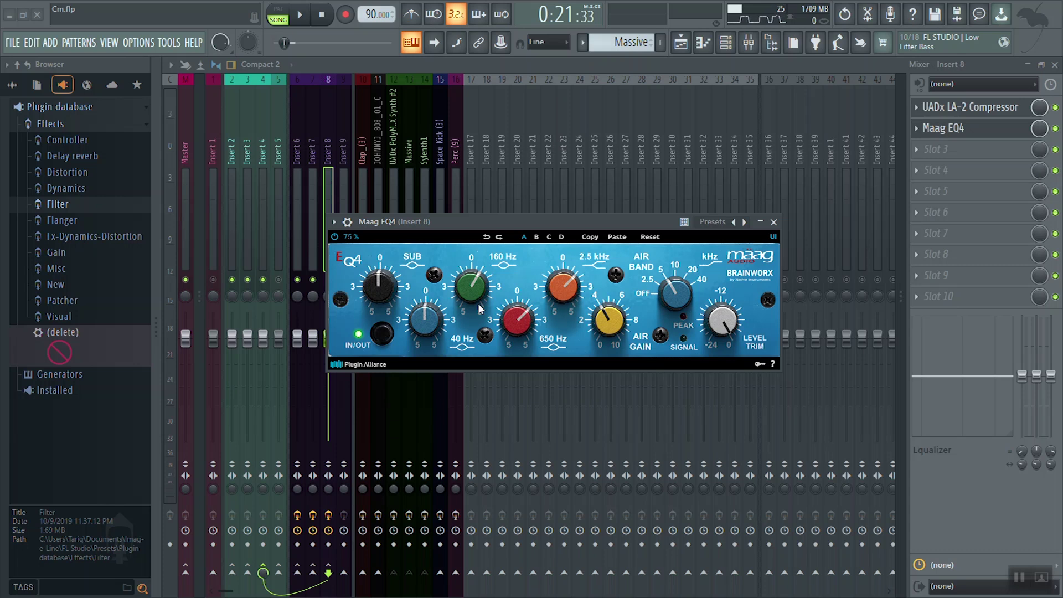
key("space")
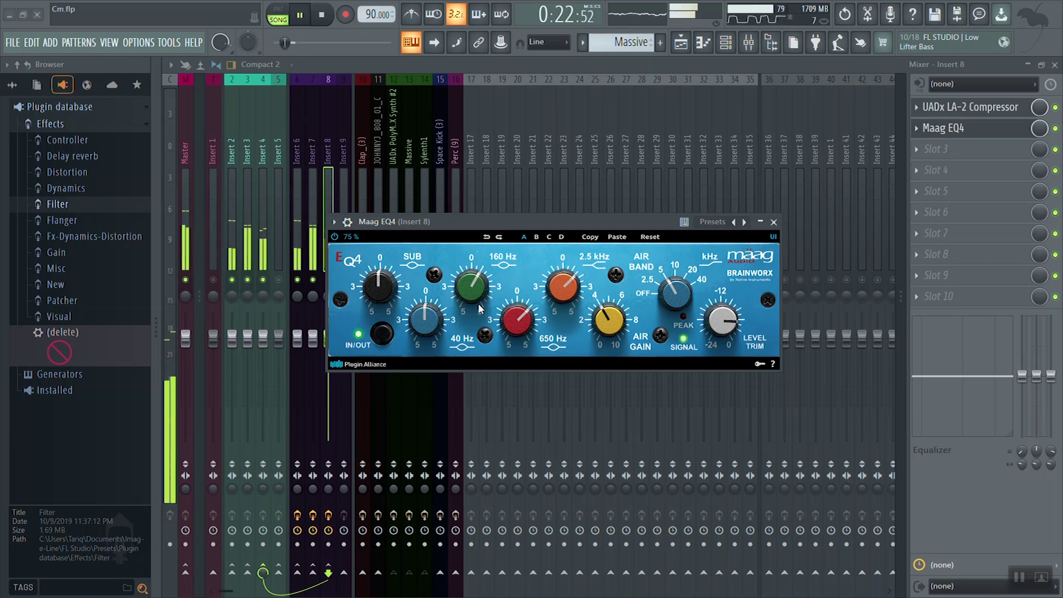
key("space")
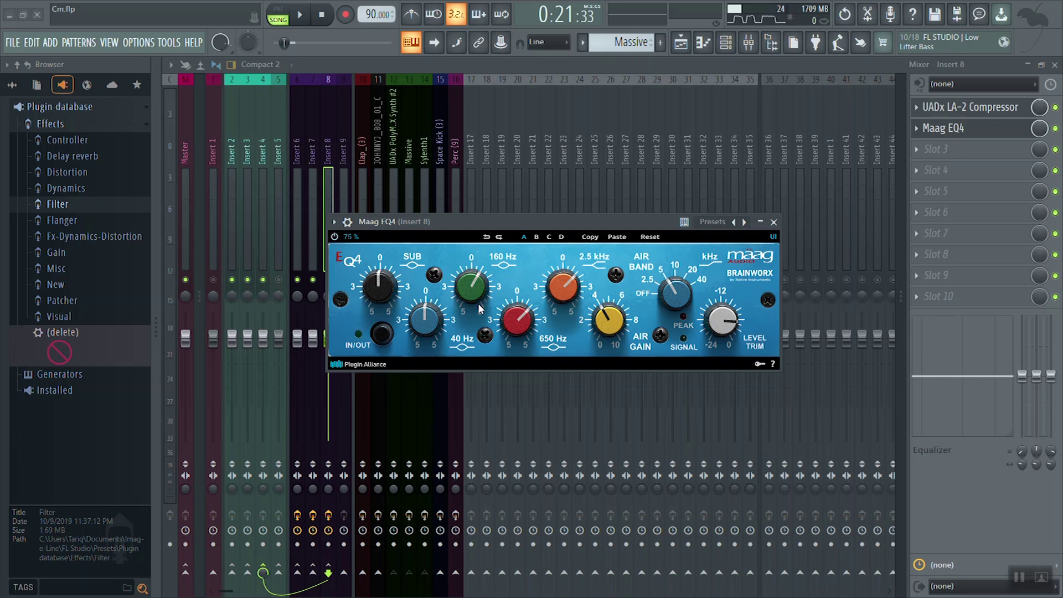
Step: Audition the keyboard bus through the Maag EQ4 over three play-and-stop passes, ending stopped at 0:21:33
key("space")
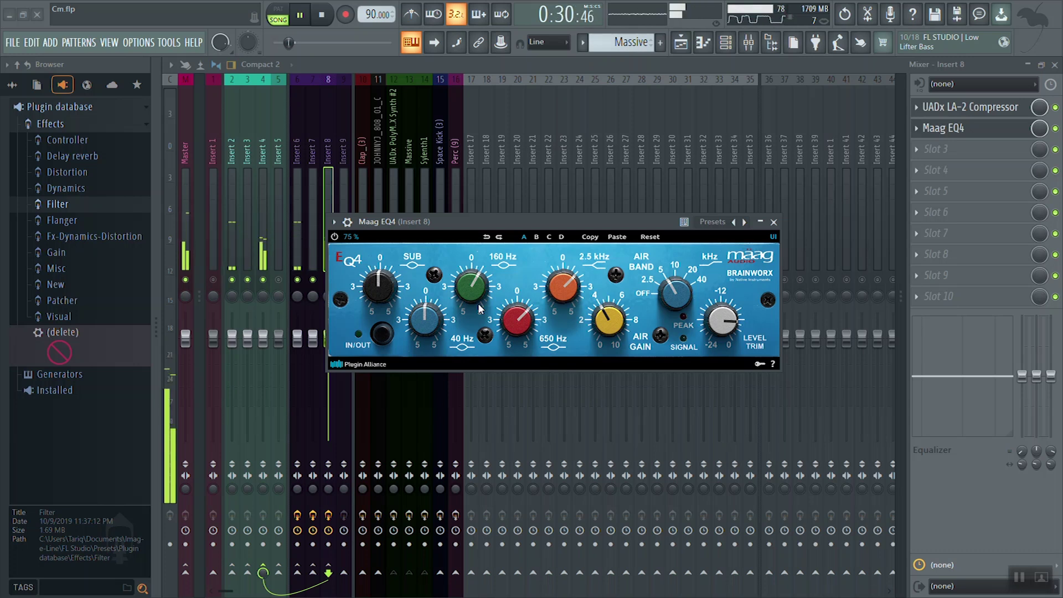
key("space")
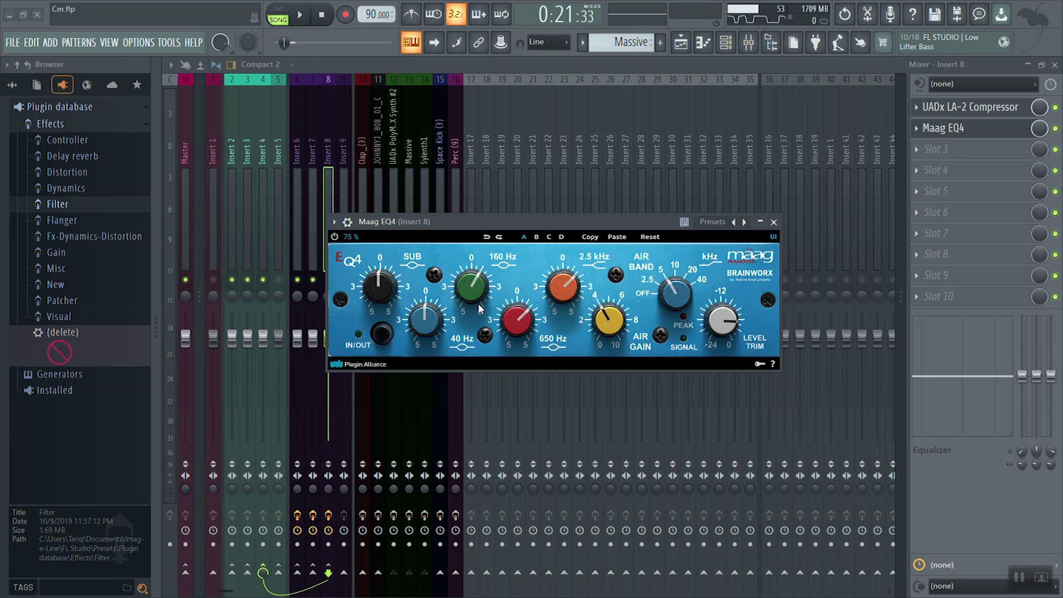
key("space")
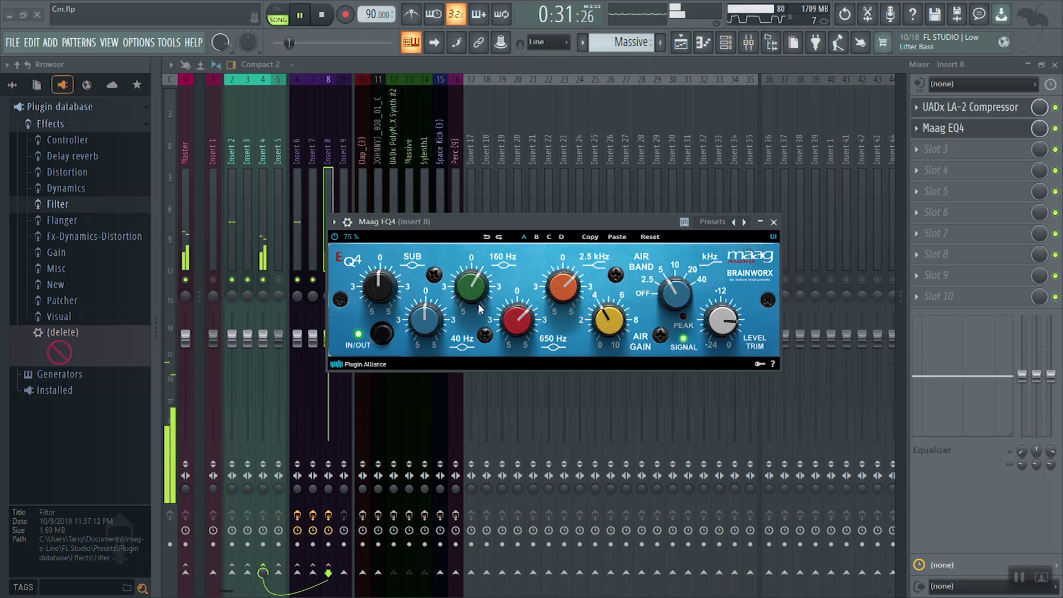
key("space")
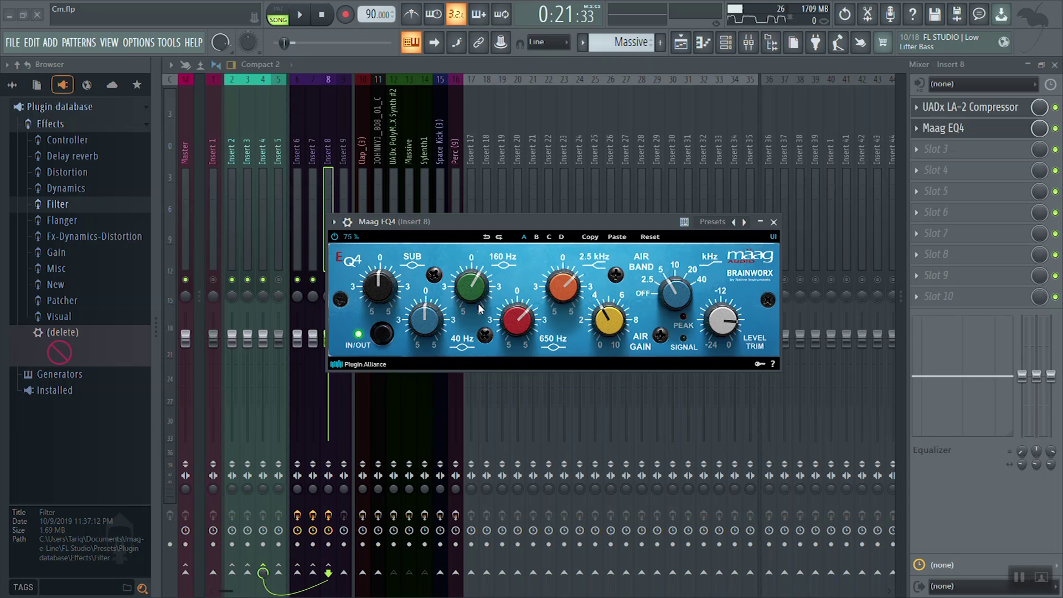
key("space")
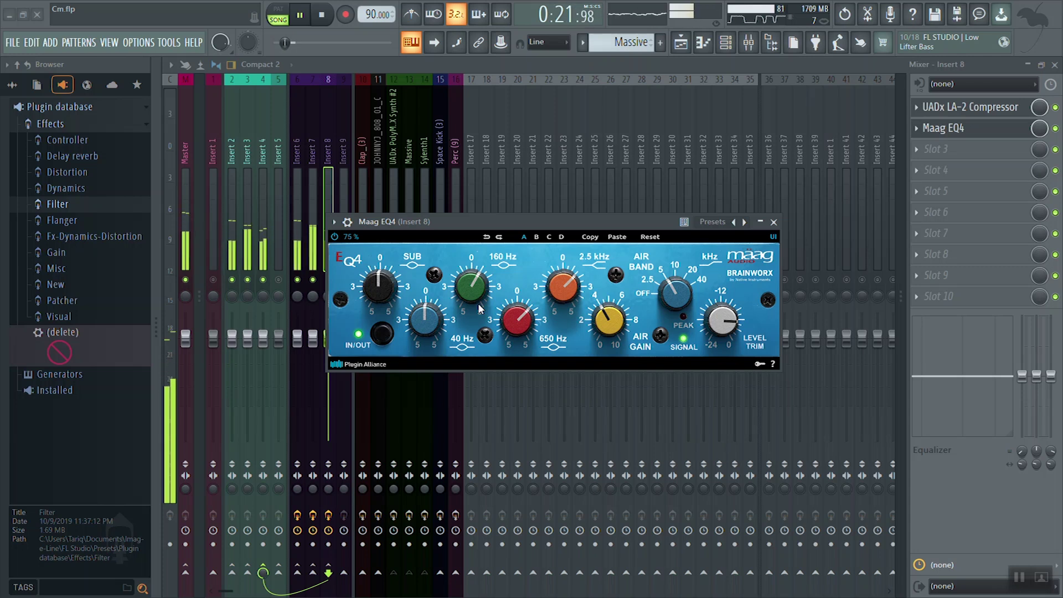
key("space")
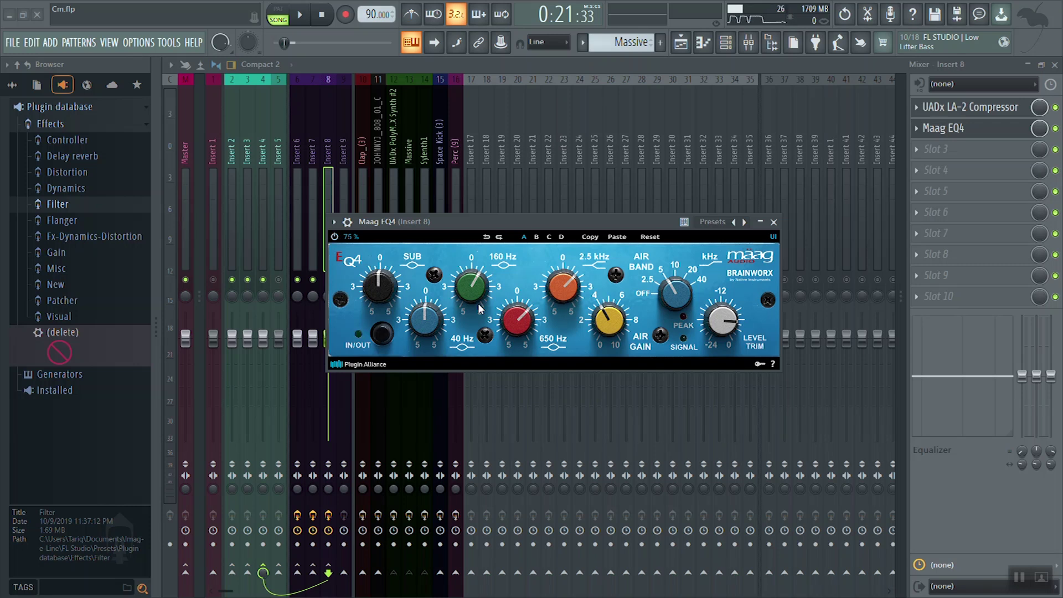
key("space")
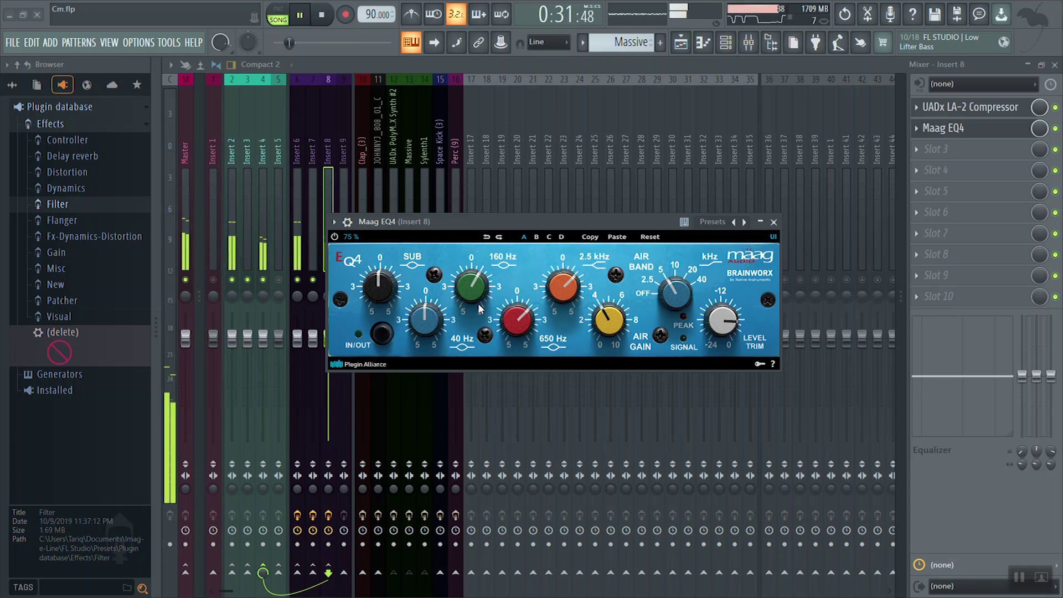
key("space")
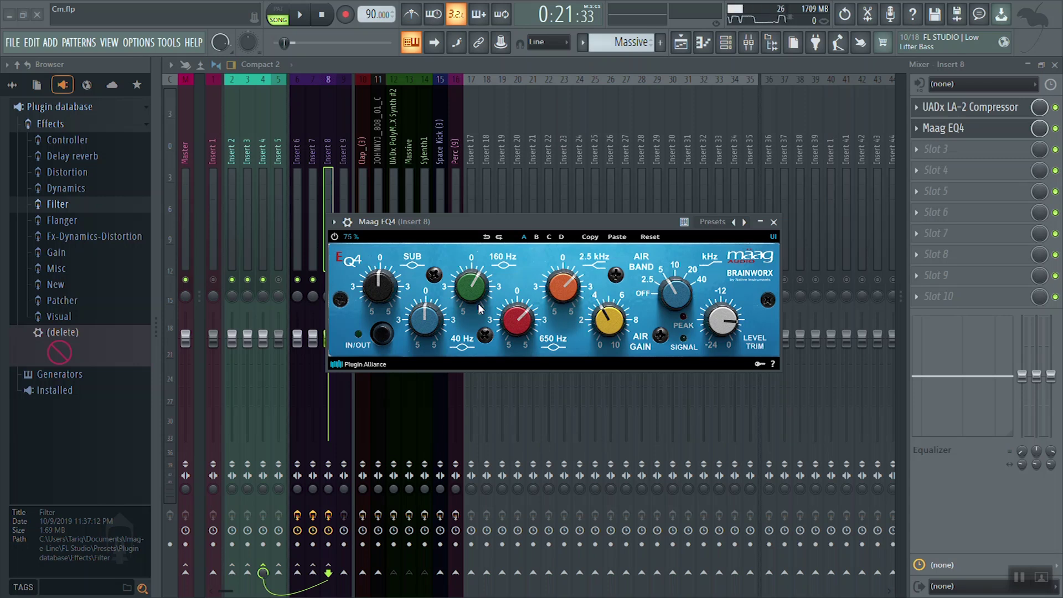
key("space")
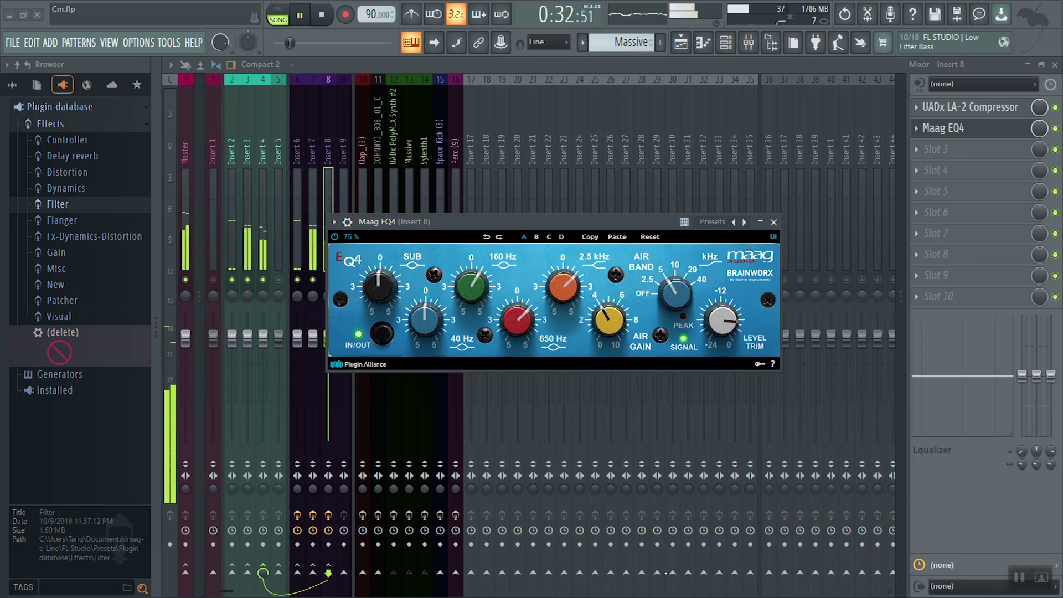
key("space")
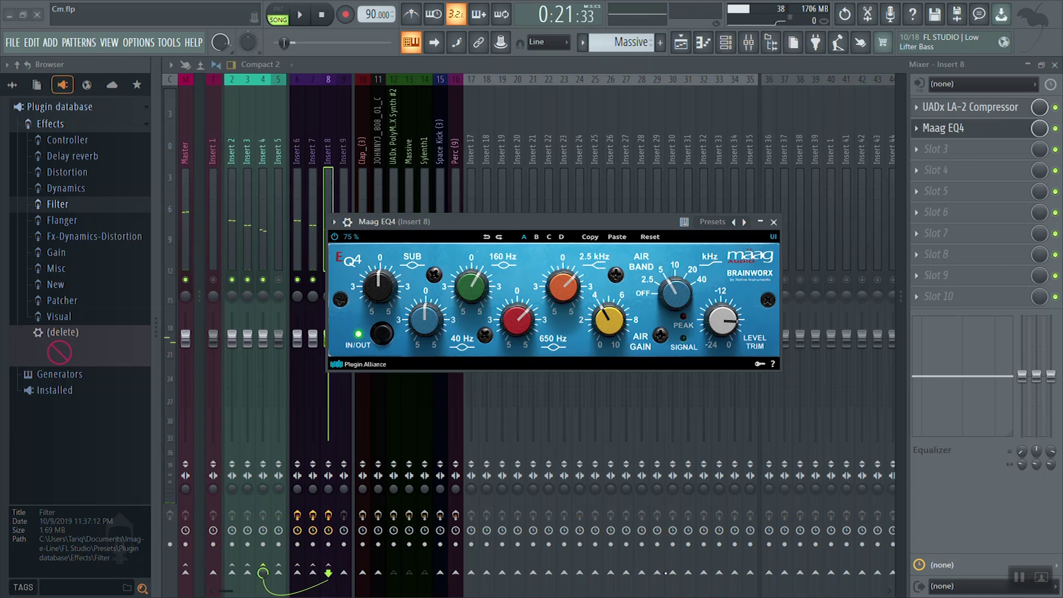